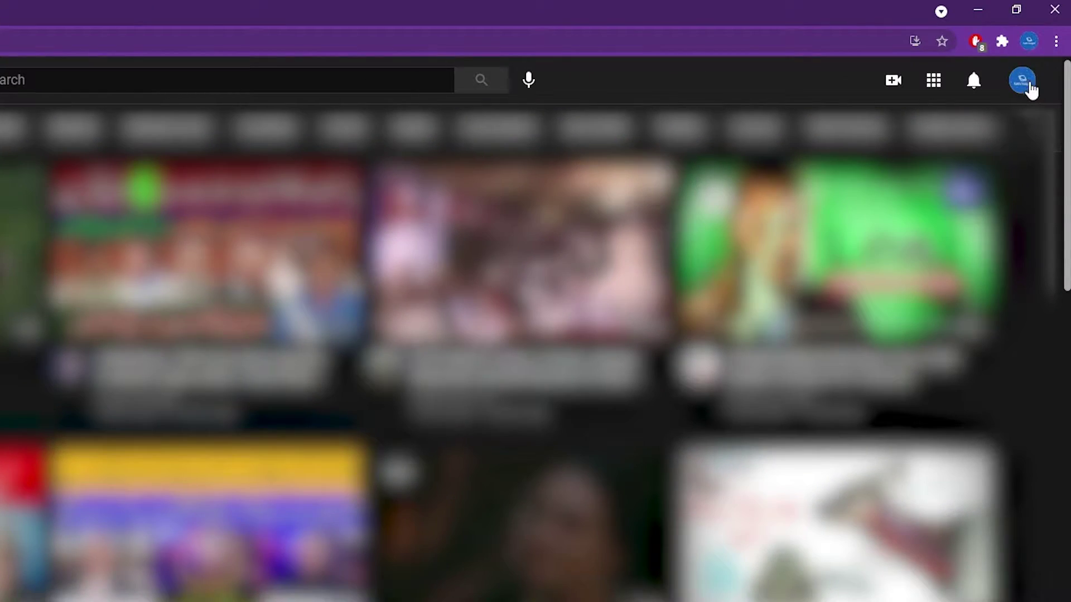
- Open YouTube Studio from the account avatar menu to reach the channel dashboard
{"action": "left_click", "coordinate": [1037, 57]}
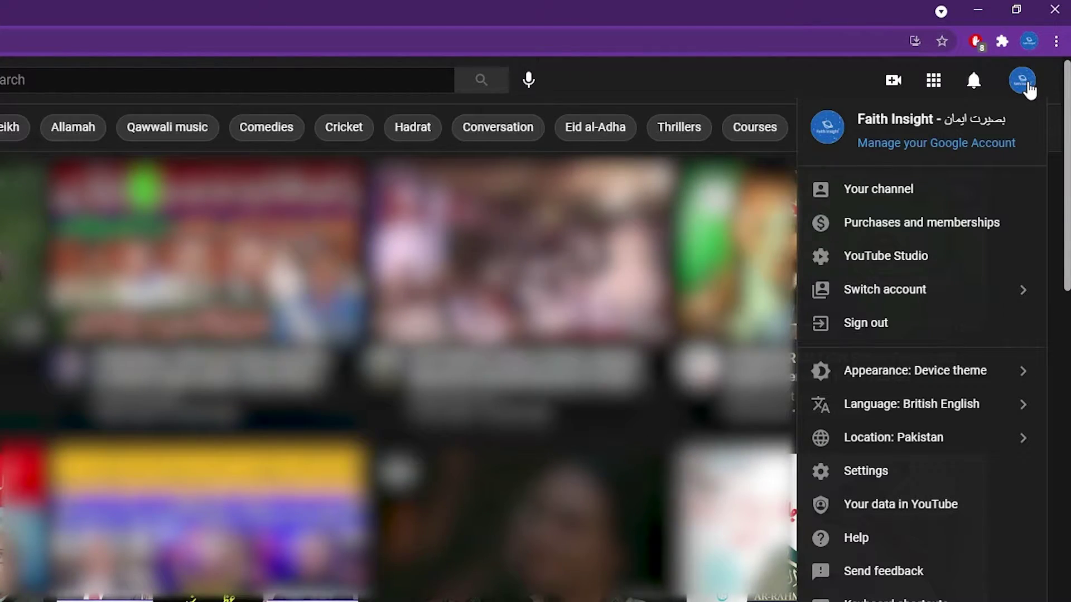
{"action": "left_click", "coordinate": [897, 256]}
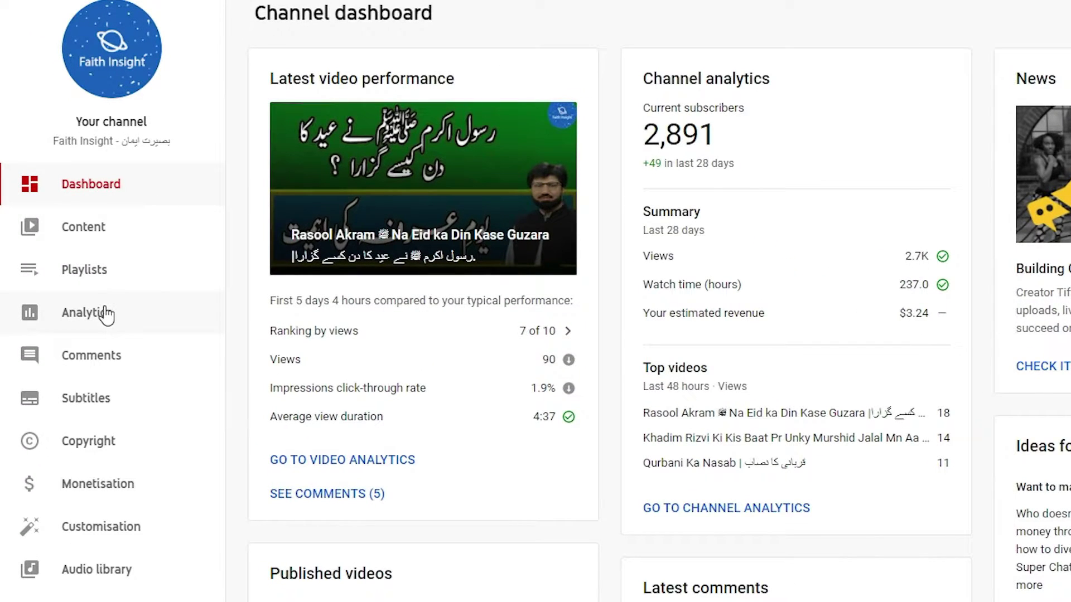
- Show the channel's Revenue analytics for the last 365 days and highlight the $10.78 estimate
{"action": "left_click", "coordinate": [105, 311]}
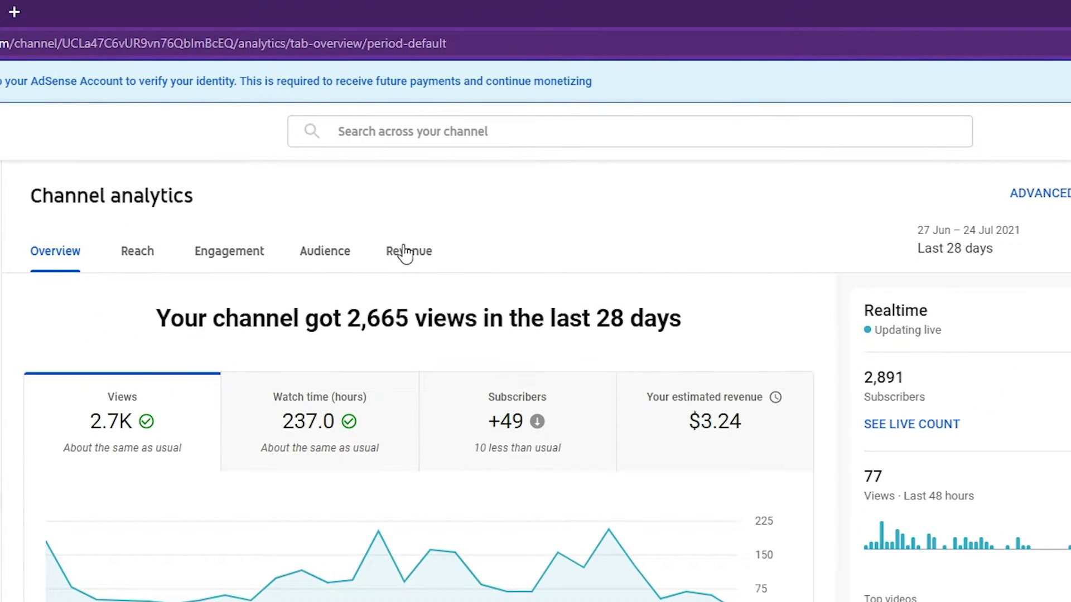
{"action": "left_click", "coordinate": [405, 252]}
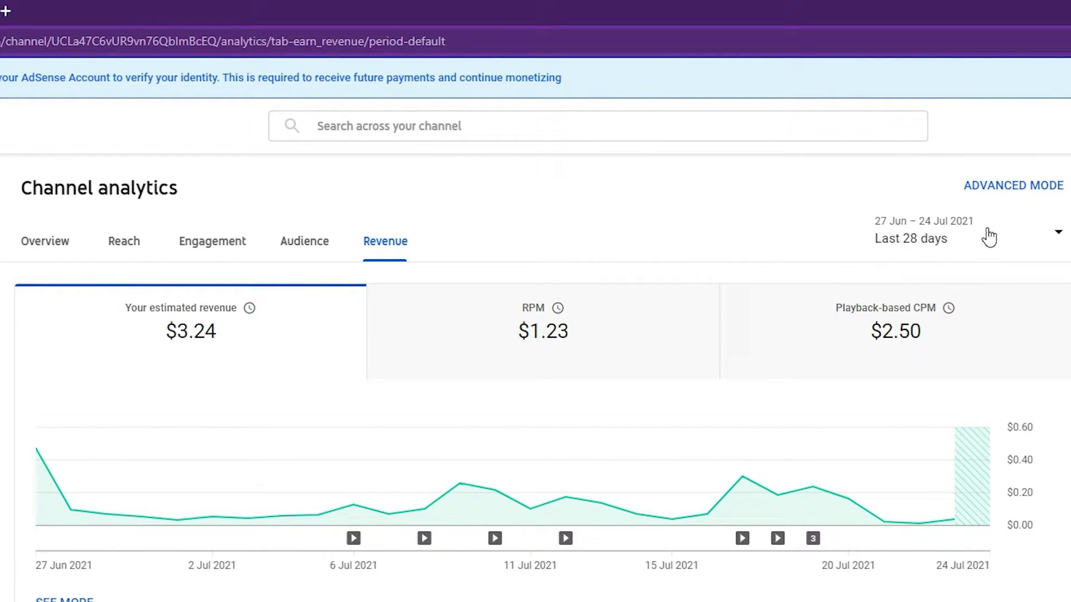
{"action": "left_click", "coordinate": [925, 234]}
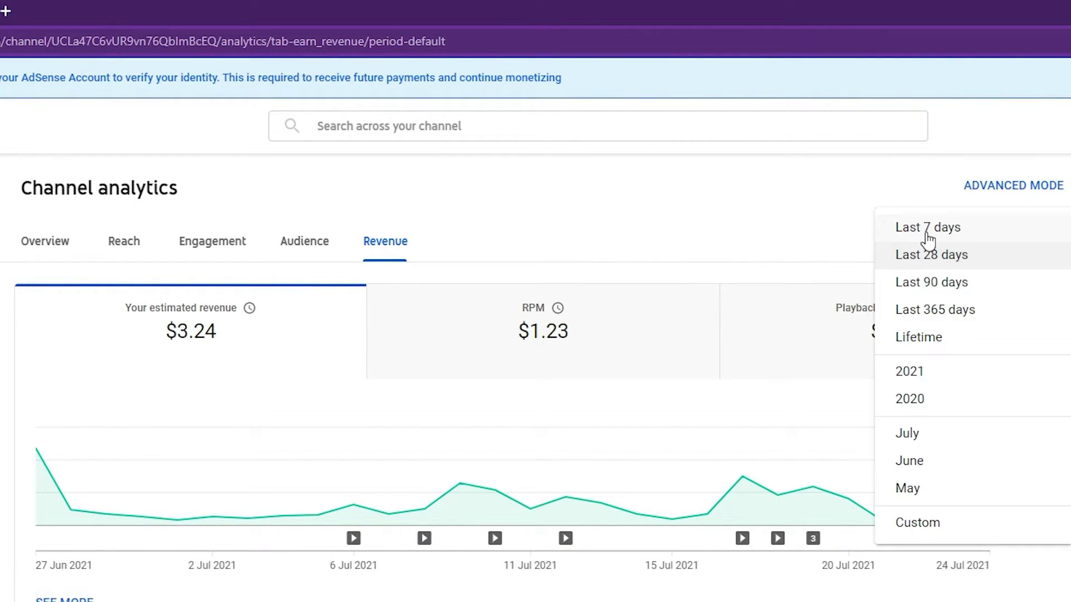
{"action": "left_click", "coordinate": [949, 311]}
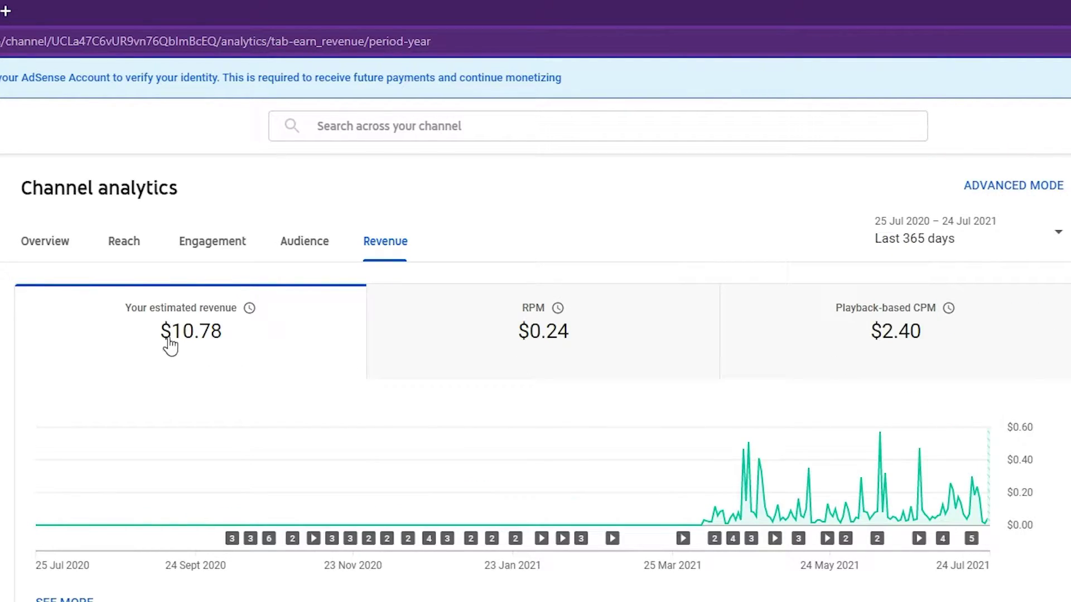
{"action": "mouse_move", "coordinate": [187, 347]}
{"action": "left_click_drag", "start_coordinate": [174, 340], "coordinate": [222, 342]}
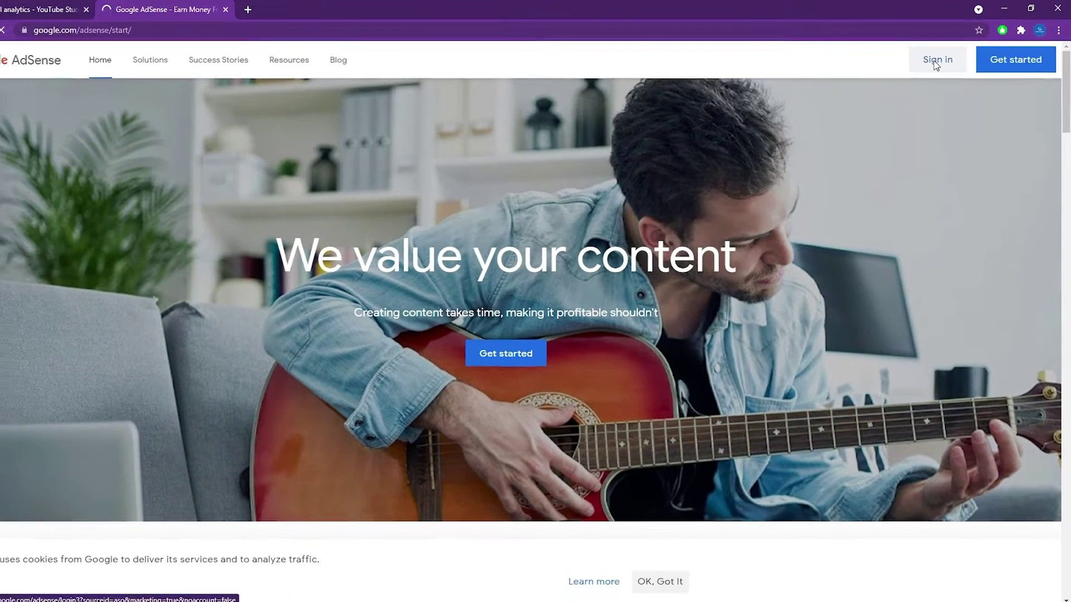
- Sign in to AdSense and open the Payments page from the payments-on-hold banner
{"action": "left_click", "coordinate": [869, 93]}
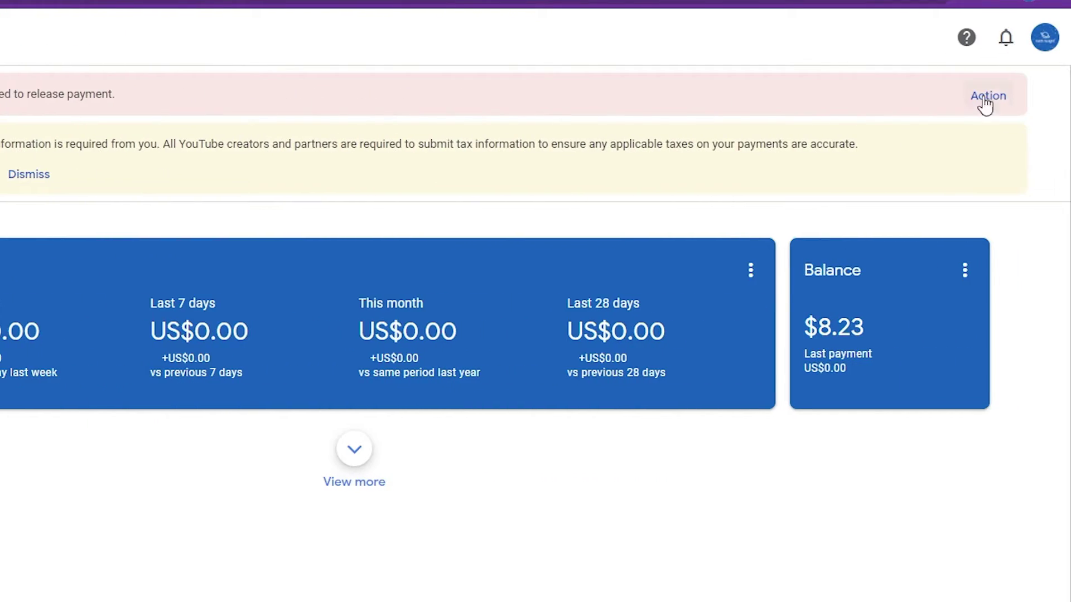
{"action": "left_click", "coordinate": [980, 106]}
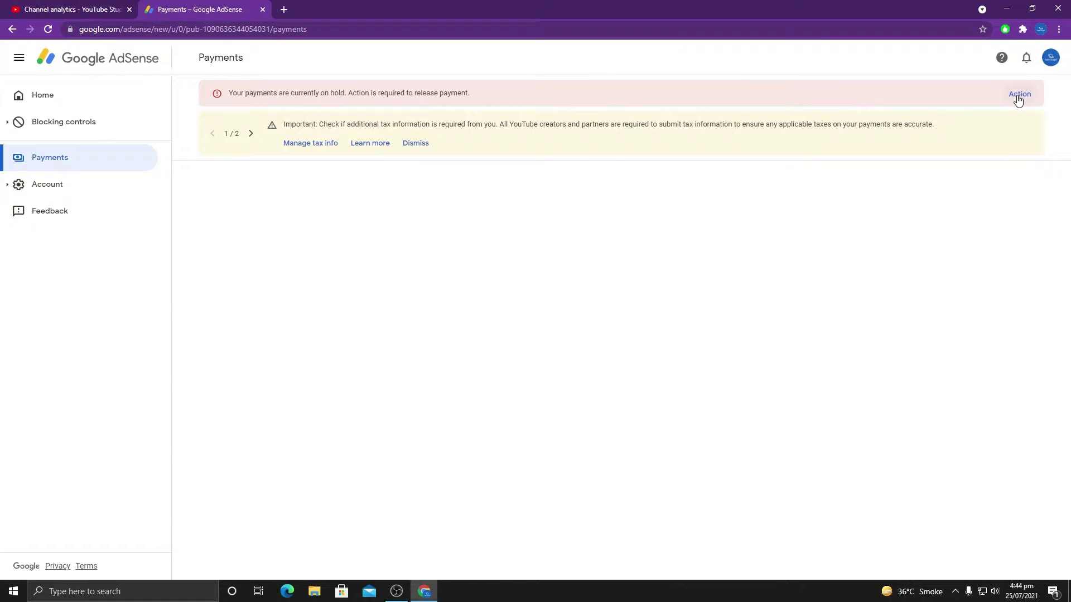
{"action": "left_click", "coordinate": [1019, 94]}
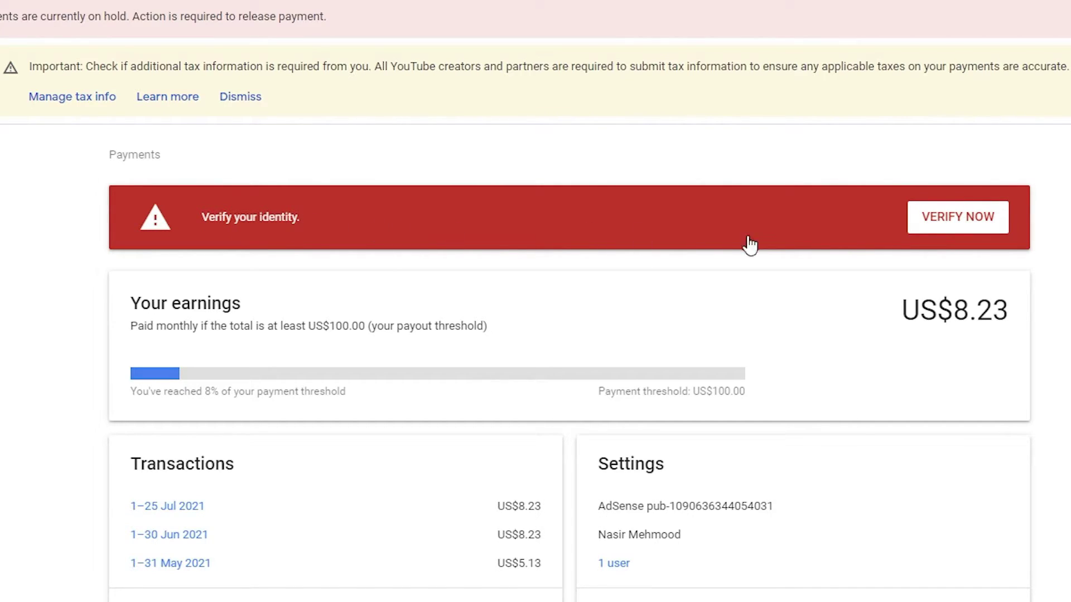
- Start identity verification and highlight the accepted IDs: driving licence, national identity card, passport
{"action": "left_click", "coordinate": [961, 223]}
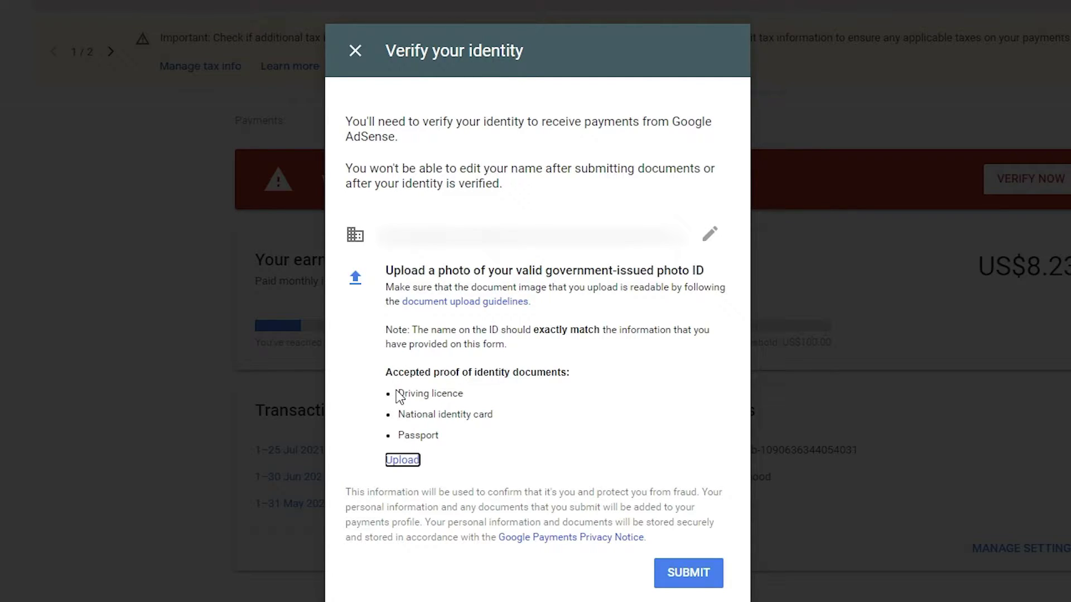
{"action": "left_click_drag", "start_coordinate": [397, 395], "coordinate": [467, 394]}
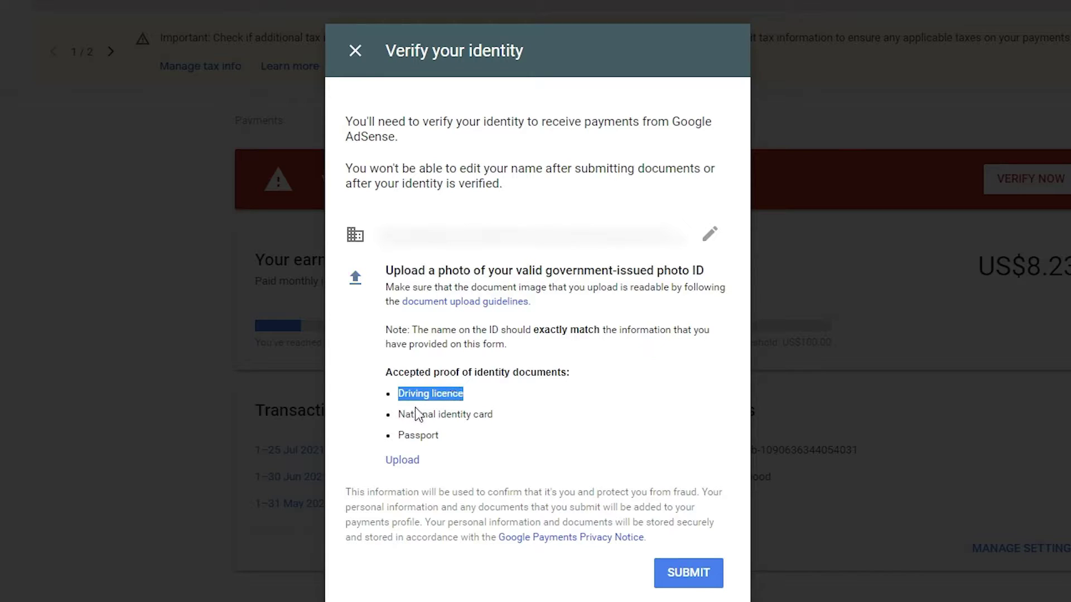
{"action": "left_click_drag", "start_coordinate": [398, 413], "coordinate": [493, 415]}
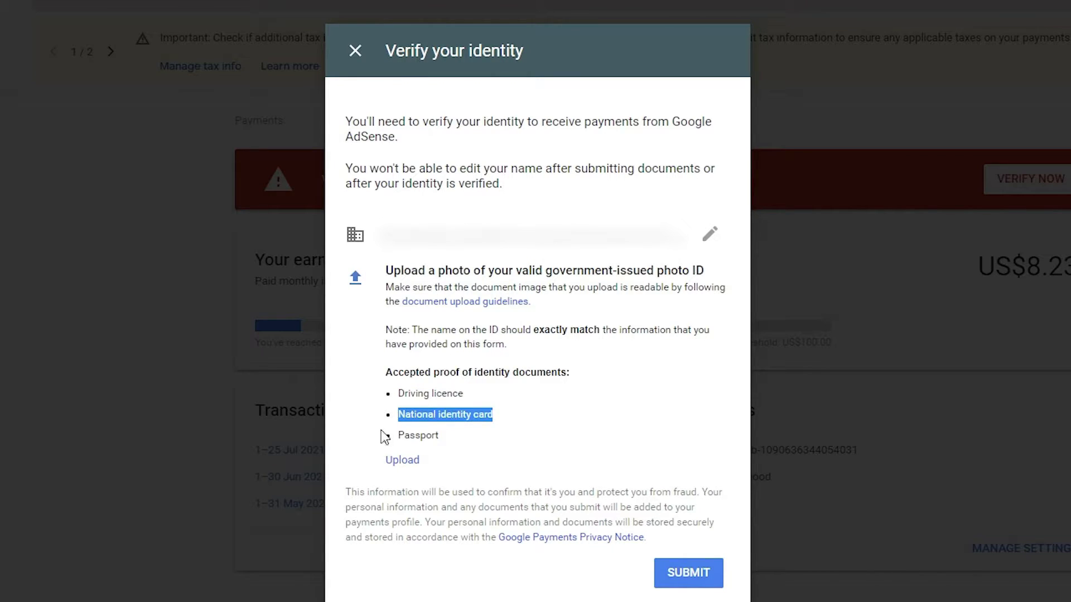
{"action": "left_click_drag", "start_coordinate": [397, 435], "coordinate": [440, 435]}
{"action": "left_click", "coordinate": [444, 435]}
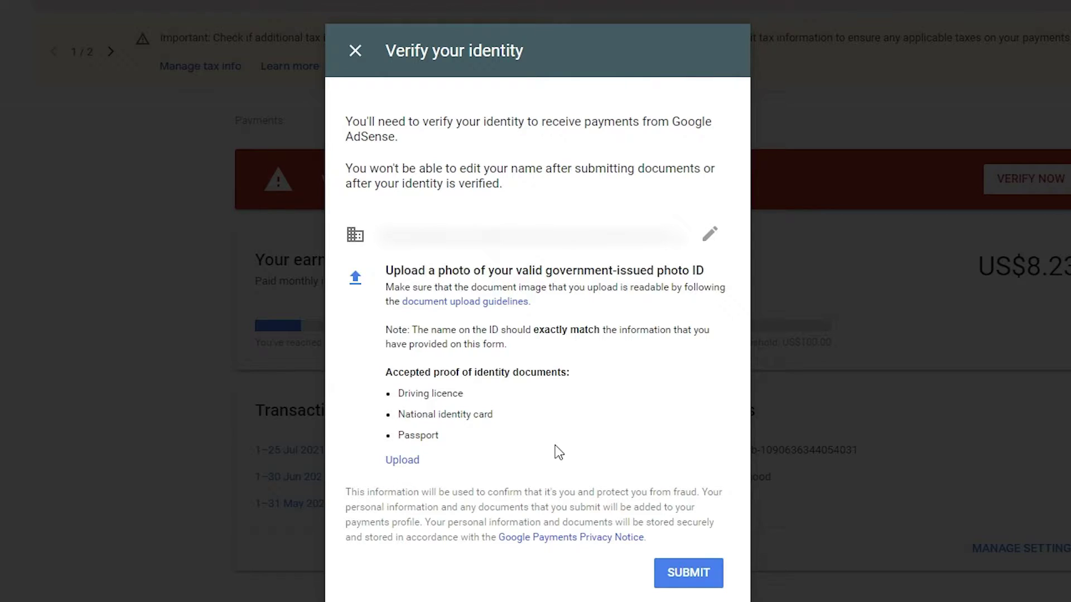
- Expand the address details, review address, town and postcode 54782, and show the postcode tip
{"action": "left_click", "coordinate": [709, 237]}
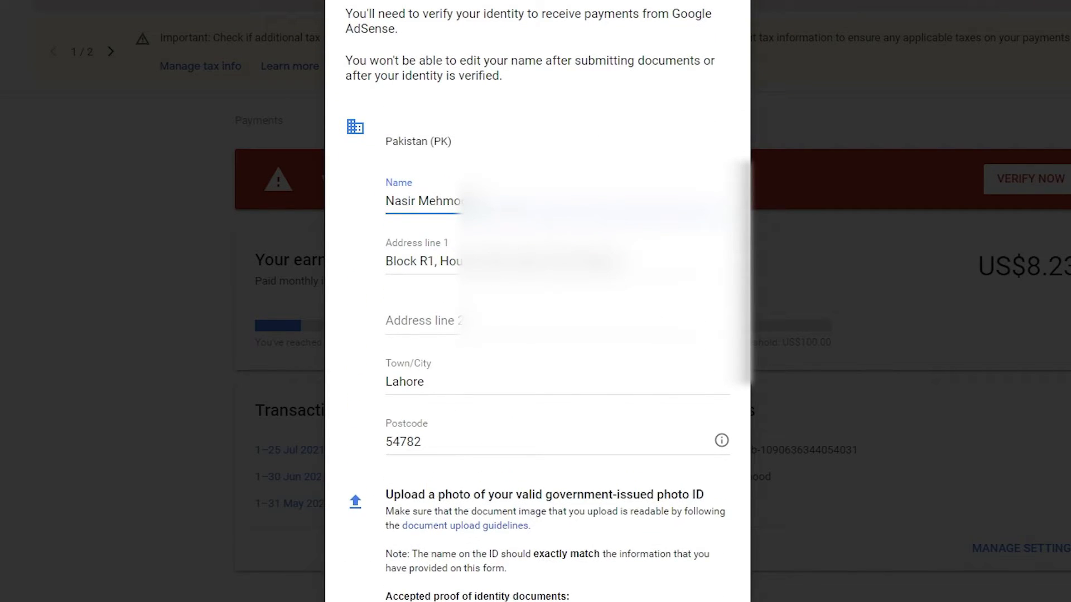
{"action": "left_click", "coordinate": [457, 261]}
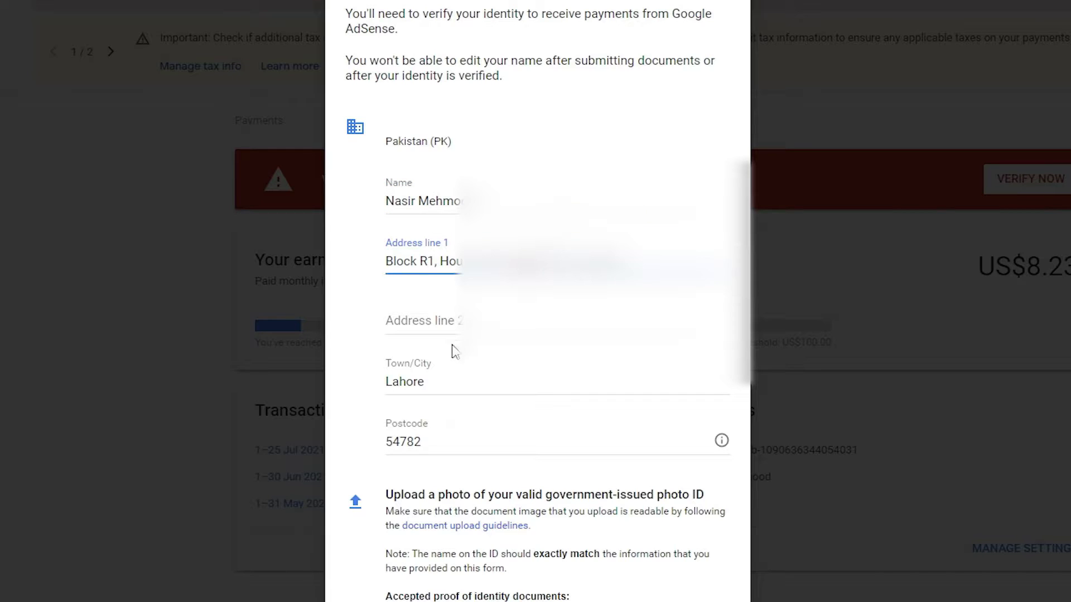
{"action": "left_click", "coordinate": [450, 374]}
{"action": "left_click", "coordinate": [464, 441]}
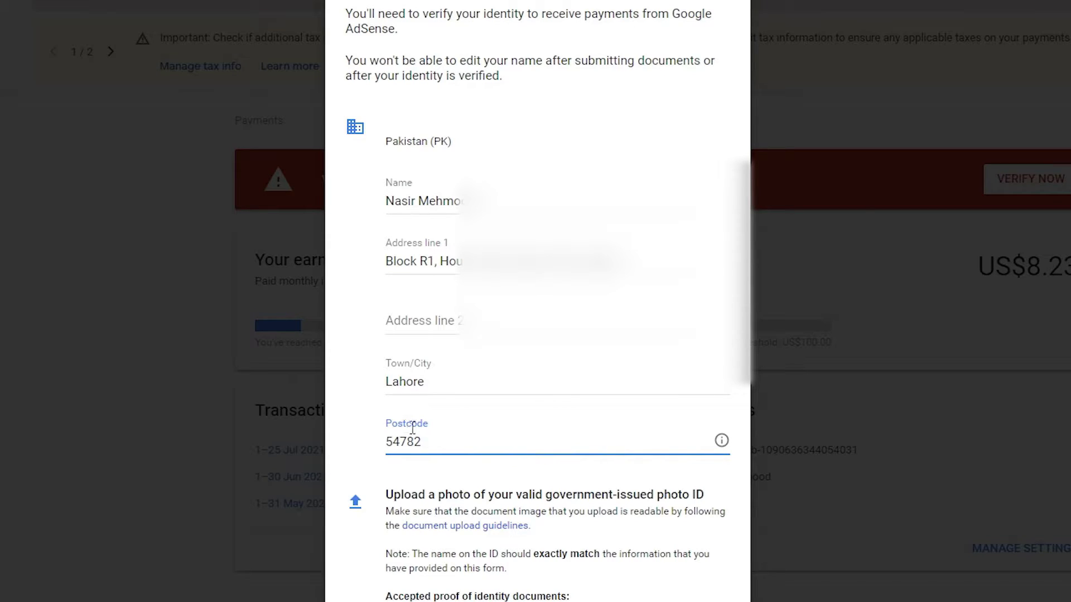
{"action": "left_click", "coordinate": [722, 445]}
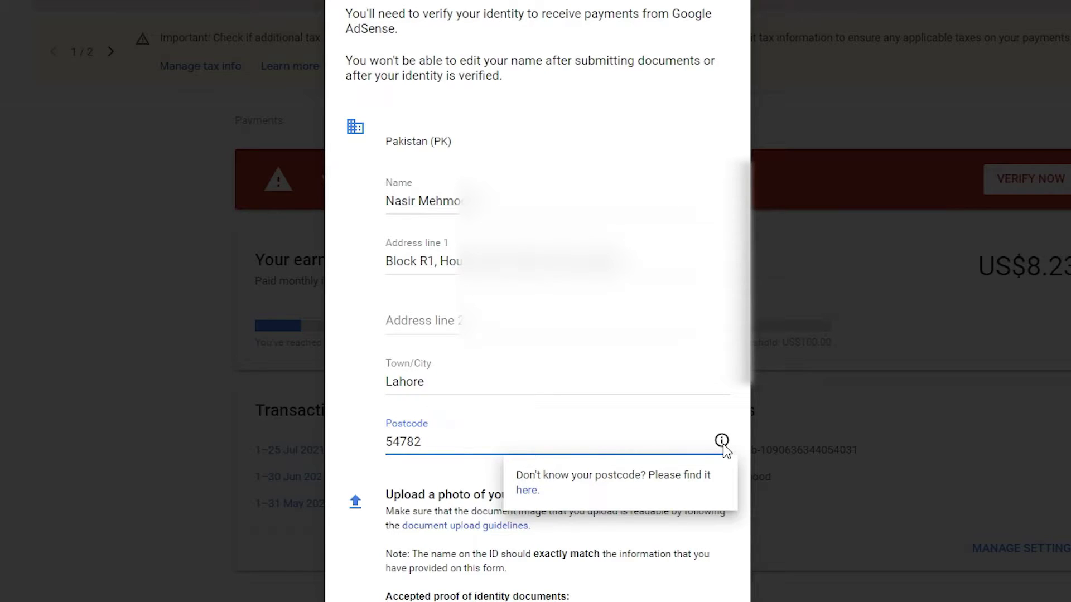
{"action": "left_click", "coordinate": [722, 441]}
{"action": "left_click", "coordinate": [722, 442]}
{"action": "left_click", "coordinate": [527, 491]}
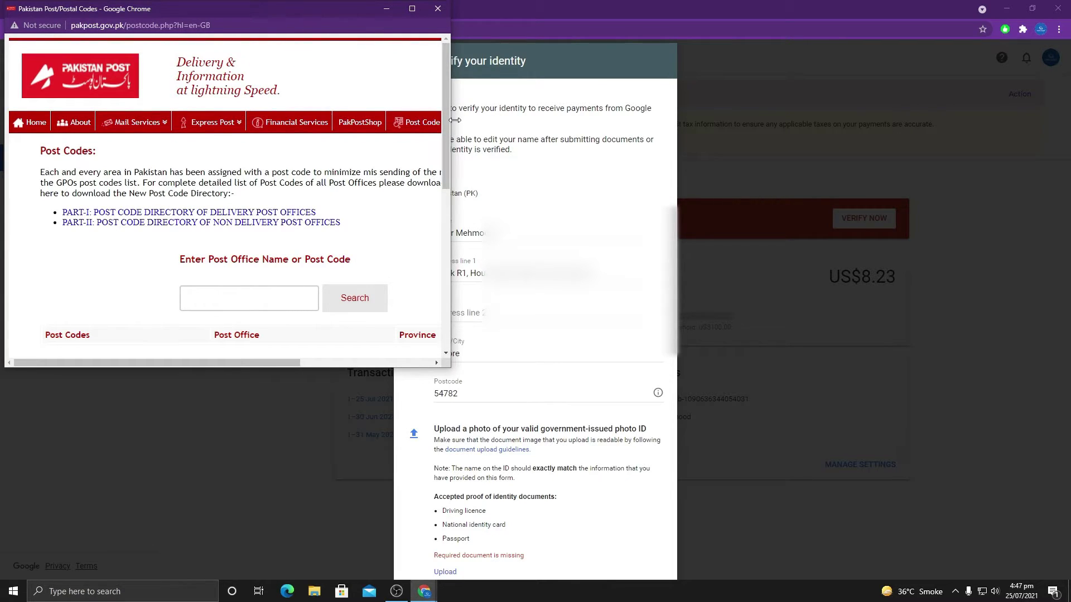
{"action": "scroll", "coordinate": [446, 111], "scroll_direction": "down", "scroll_amount": 1}
{"action": "left_click", "coordinate": [246, 267]}
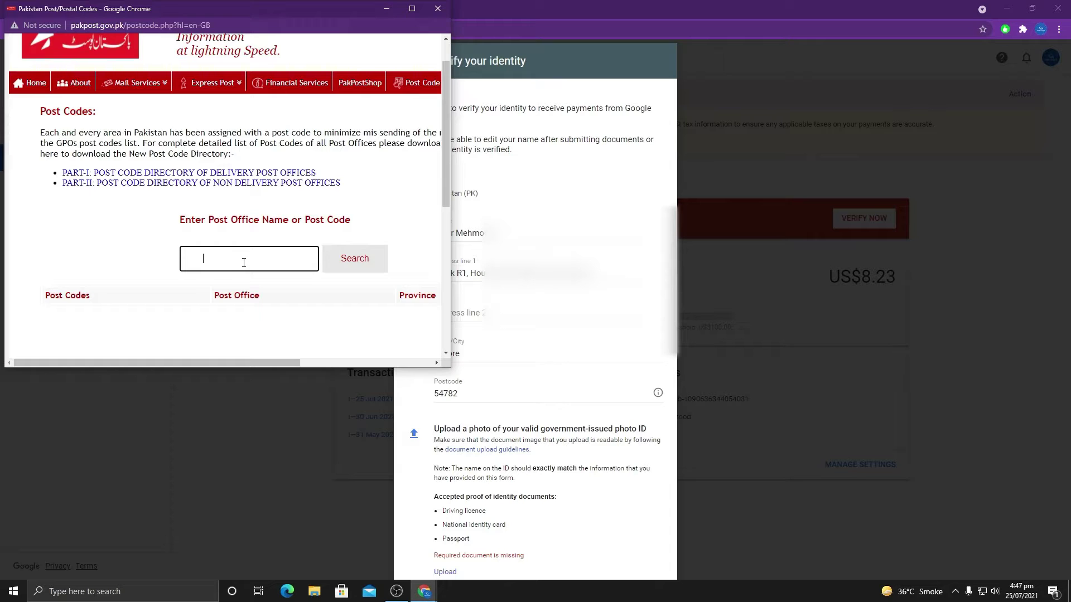
{"action": "left_click", "coordinate": [438, 9]}
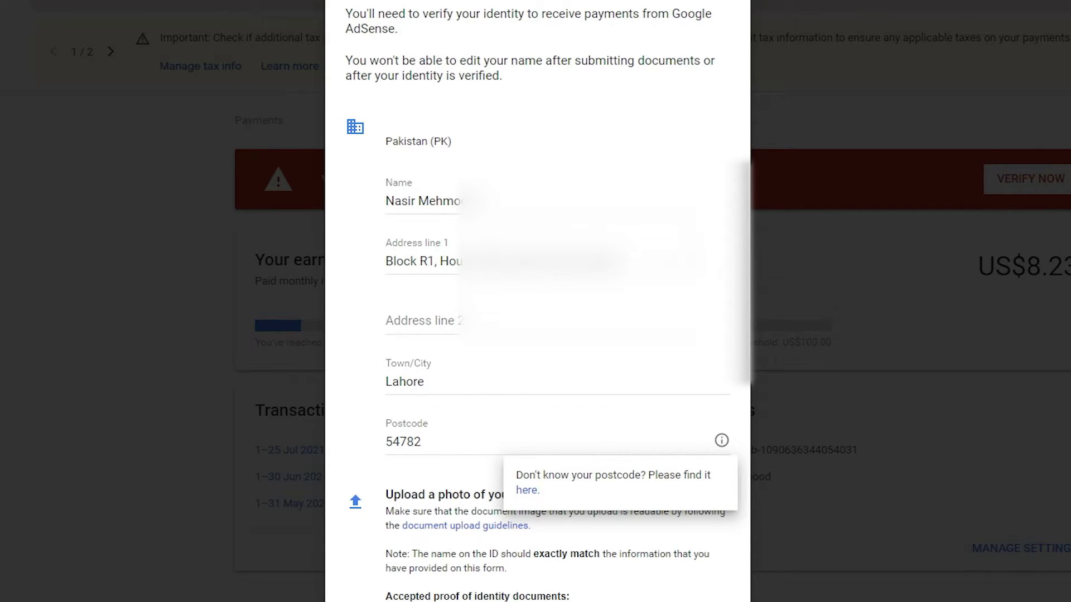
- Dismiss the postcode tip and select both WhatsApp ID images in Downloads
{"action": "left_click", "coordinate": [385, 142]}
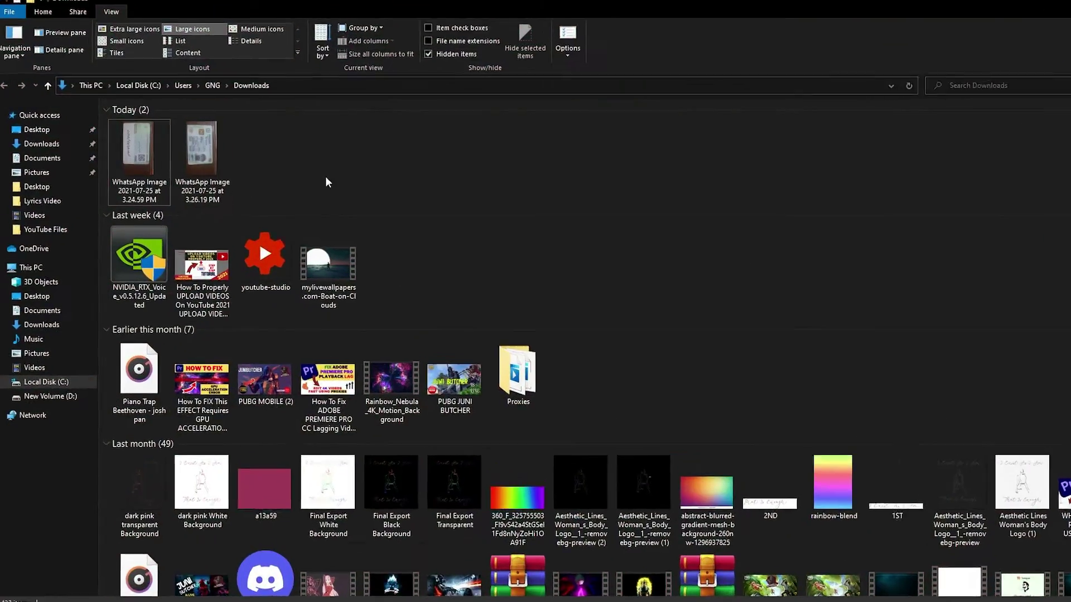
{"action": "left_click_drag", "start_coordinate": [299, 170], "coordinate": [144, 146]}
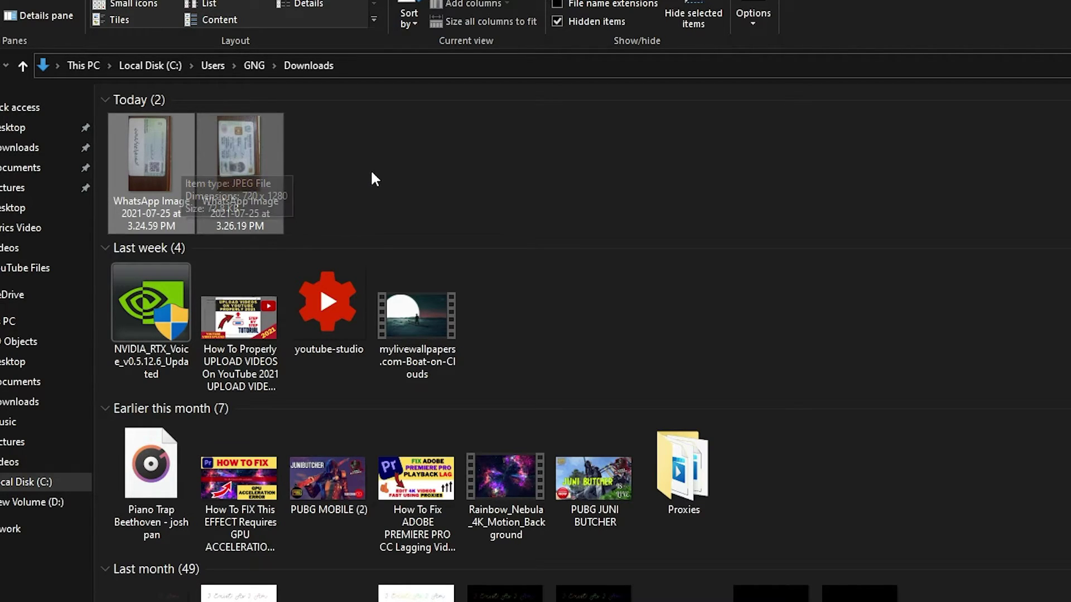
- Open 'WhatsApp Image 2021-07-25 at 3.26.19 PM.jpeg' in the Photos viewer
{"action": "left_click", "coordinate": [353, 169]}
{"action": "double_click", "coordinate": [245, 142]}
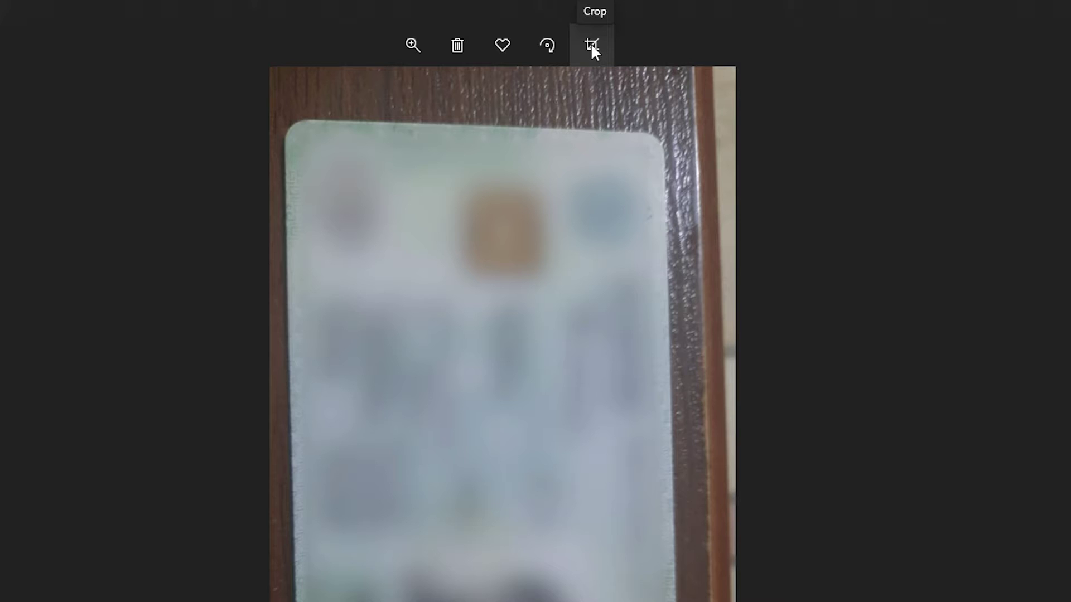
- Rotate the ID card photo until the card reads upright in landscape
{"action": "left_click", "coordinate": [591, 47]}
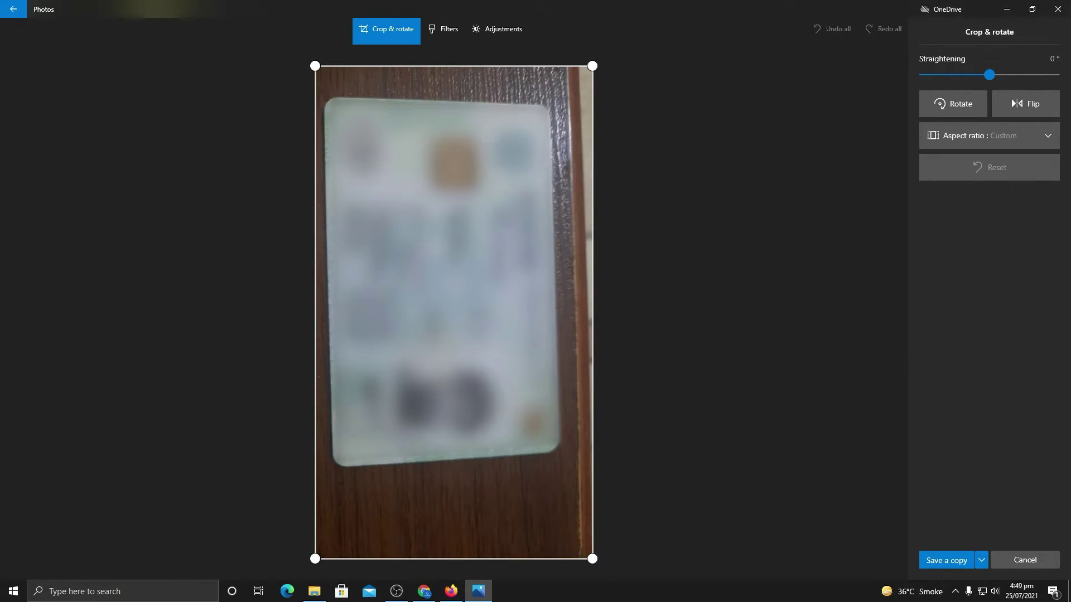
{"action": "left_click", "coordinate": [957, 112]}
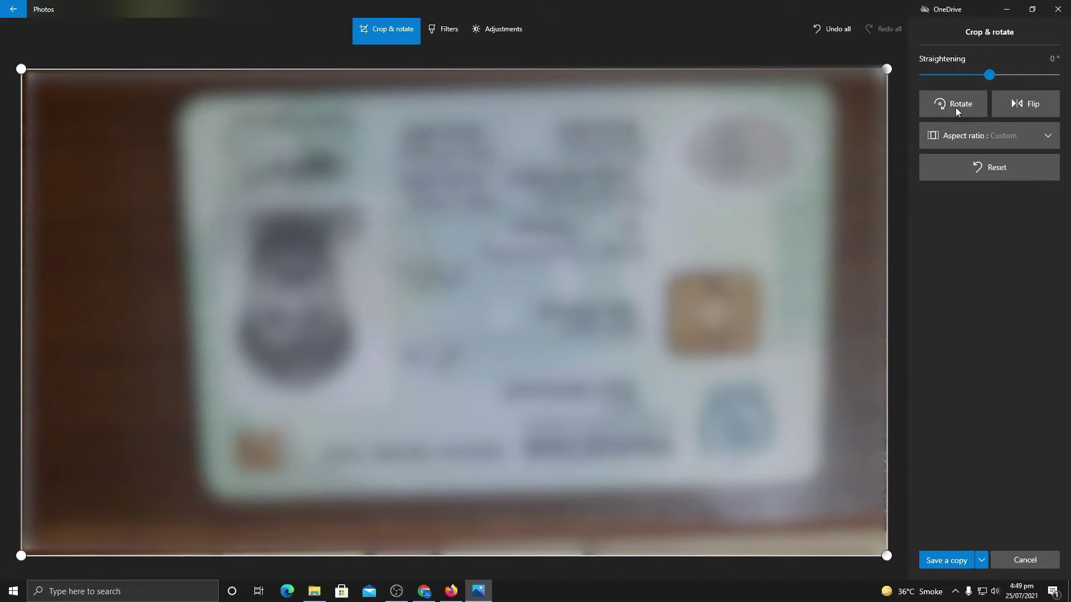
{"action": "left_click", "coordinate": [957, 112]}
{"action": "left_click", "coordinate": [957, 109]}
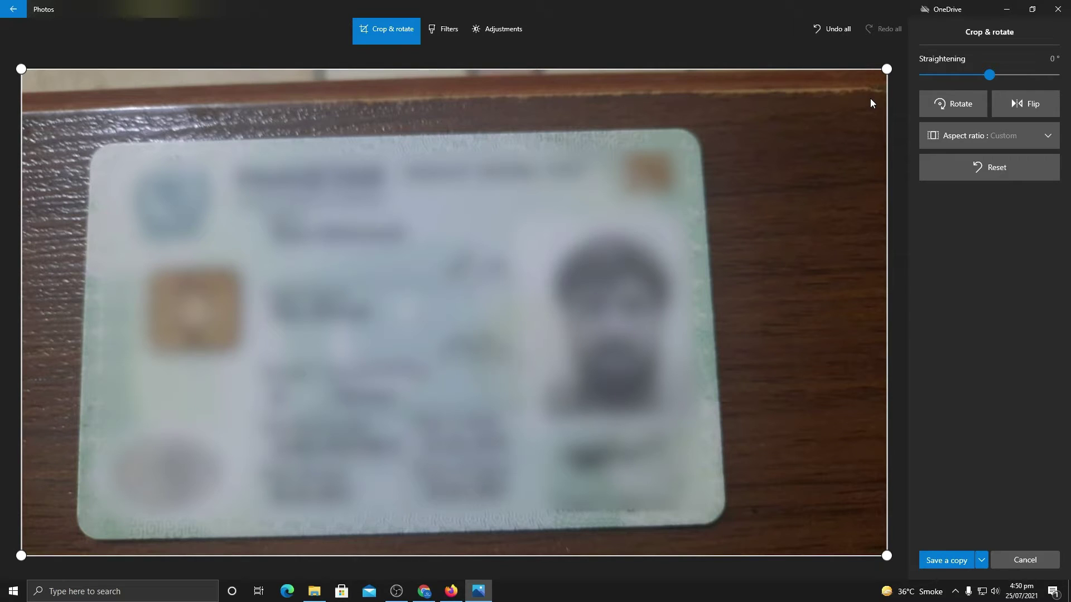
- Crop tighter around the card and save it over the original photo
{"action": "left_click_drag", "start_coordinate": [887, 69], "coordinate": [734, 110]}
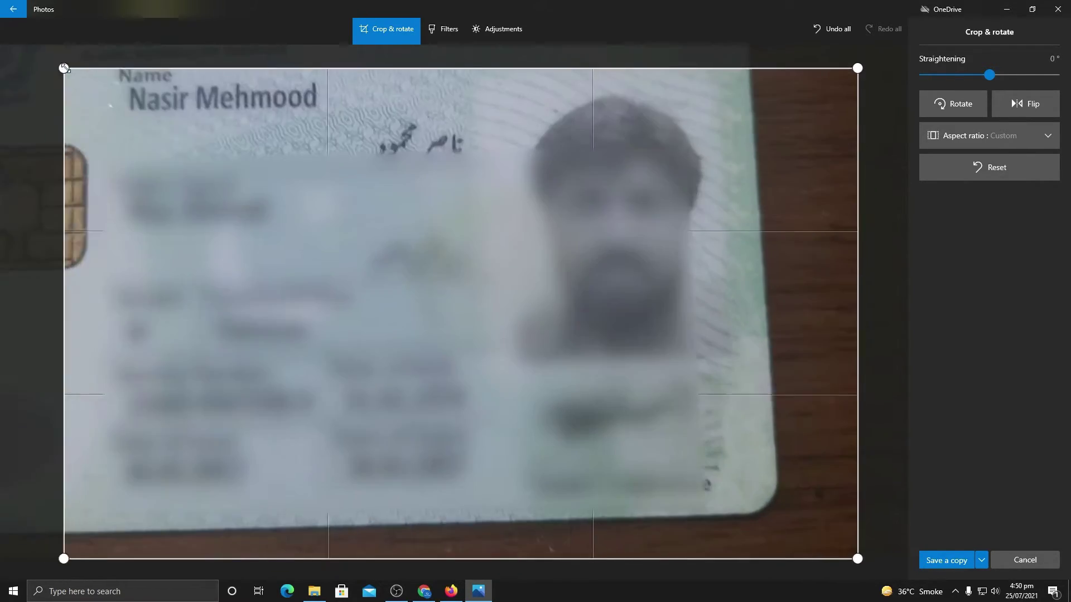
{"action": "left_click_drag", "start_coordinate": [110, 104], "coordinate": [113, 105]}
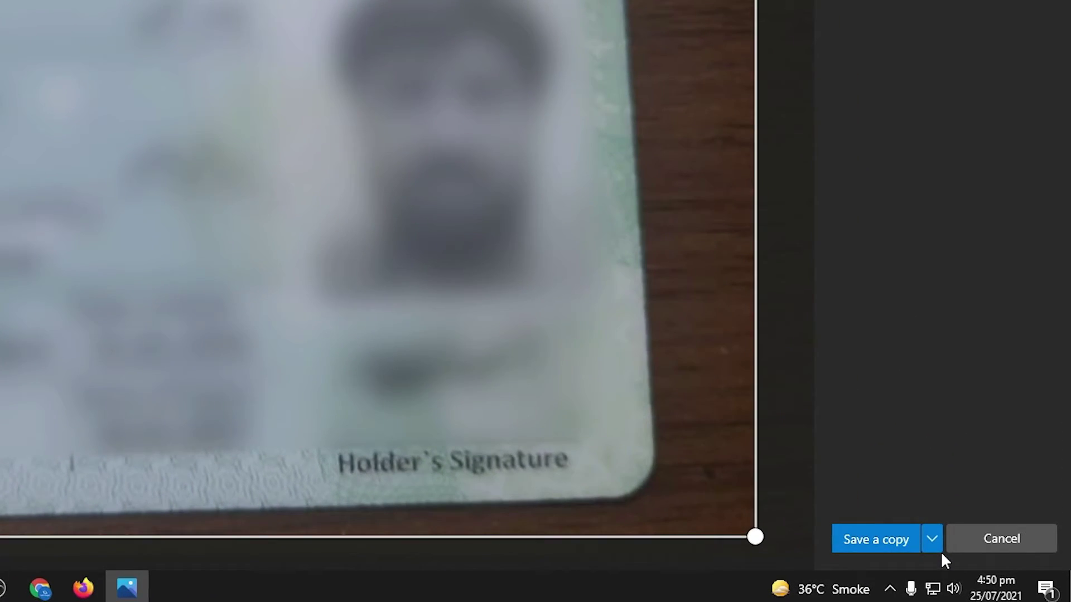
{"action": "left_click", "coordinate": [981, 560]}
{"action": "left_click", "coordinate": [905, 513]}
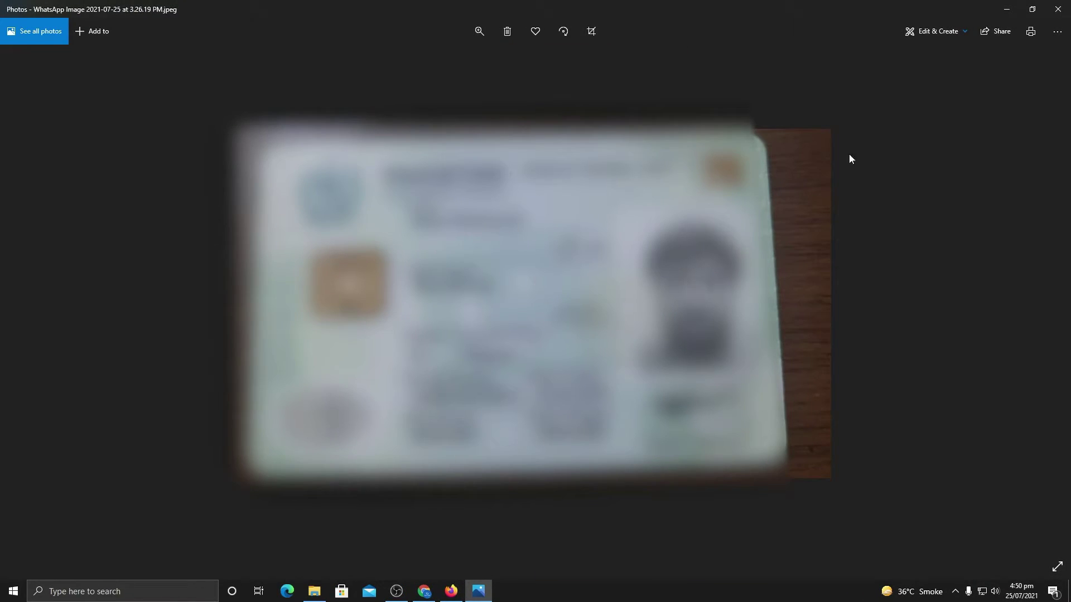
- Close Photos and rename the cropped 3.26.19 PM ID photo to 'NIC'
{"action": "left_click", "coordinate": [1058, 9]}
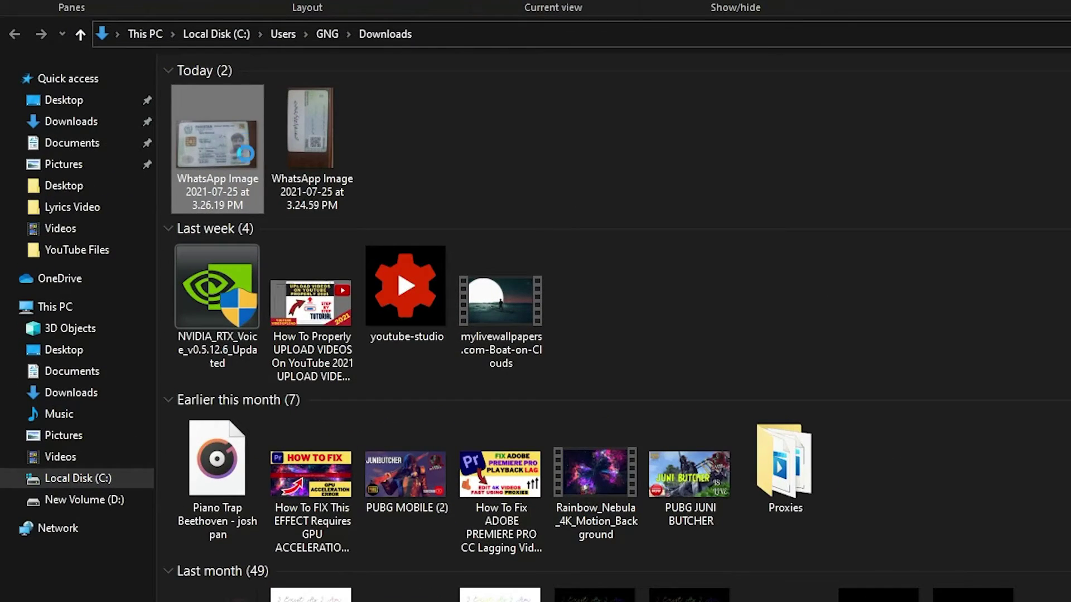
{"action": "right_click", "coordinate": [174, 153]}
{"action": "left_click", "coordinate": [138, 536]}
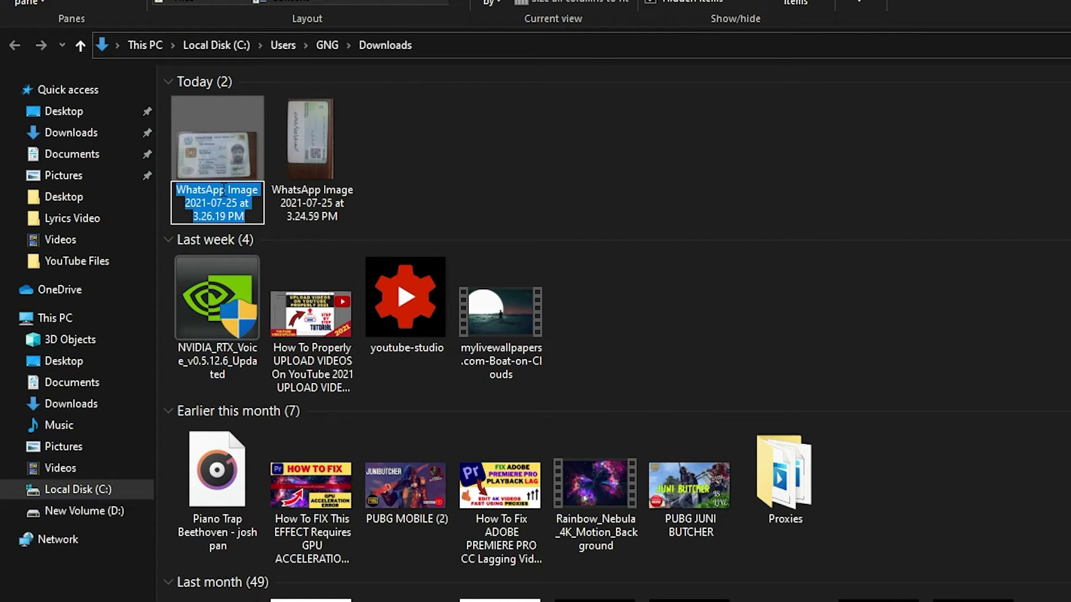
{"action": "type", "text": "NIC"}
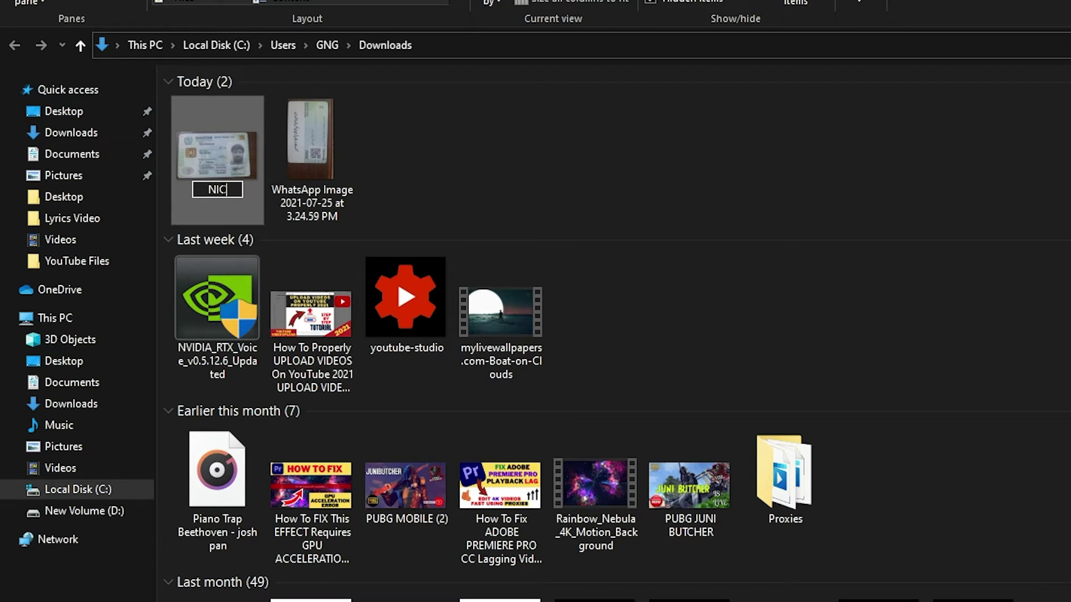
{"action": "key", "text": "Return"}
{"action": "key", "text": "Return"}
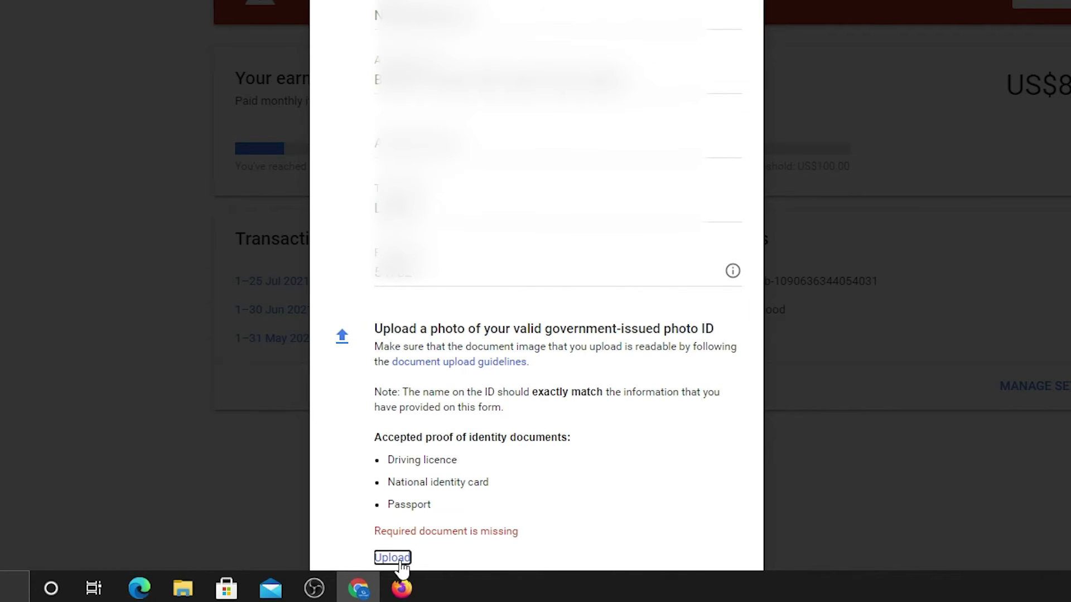
- Upload NIC from Downloads as the ID photo and submit the verification form
{"action": "left_click", "coordinate": [392, 558]}
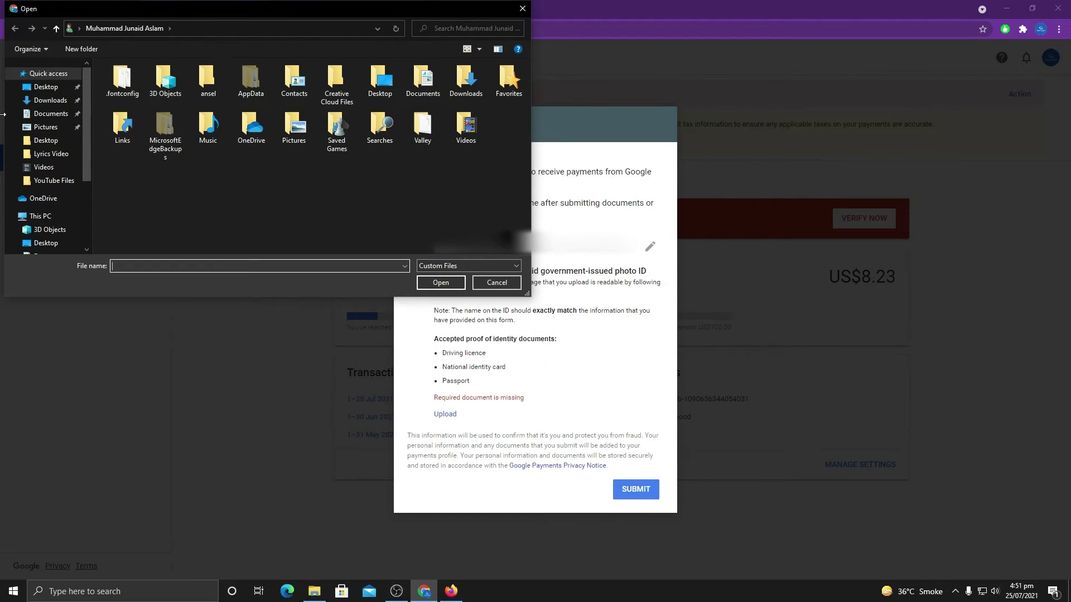
{"action": "left_click", "coordinate": [53, 101]}
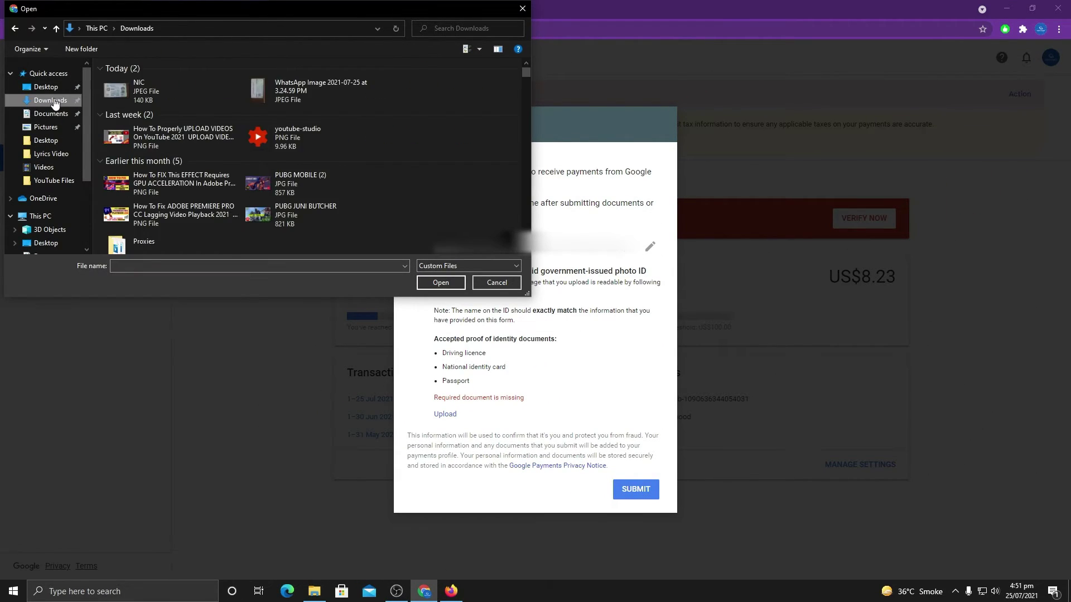
{"action": "double_click", "coordinate": [159, 92]}
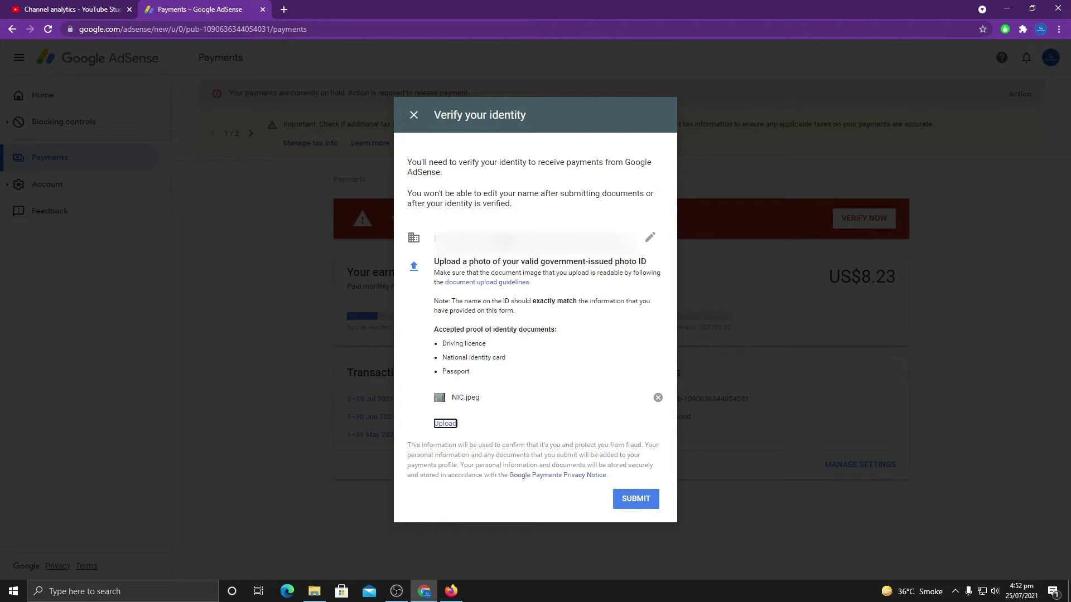
{"action": "left_click", "coordinate": [445, 423]}
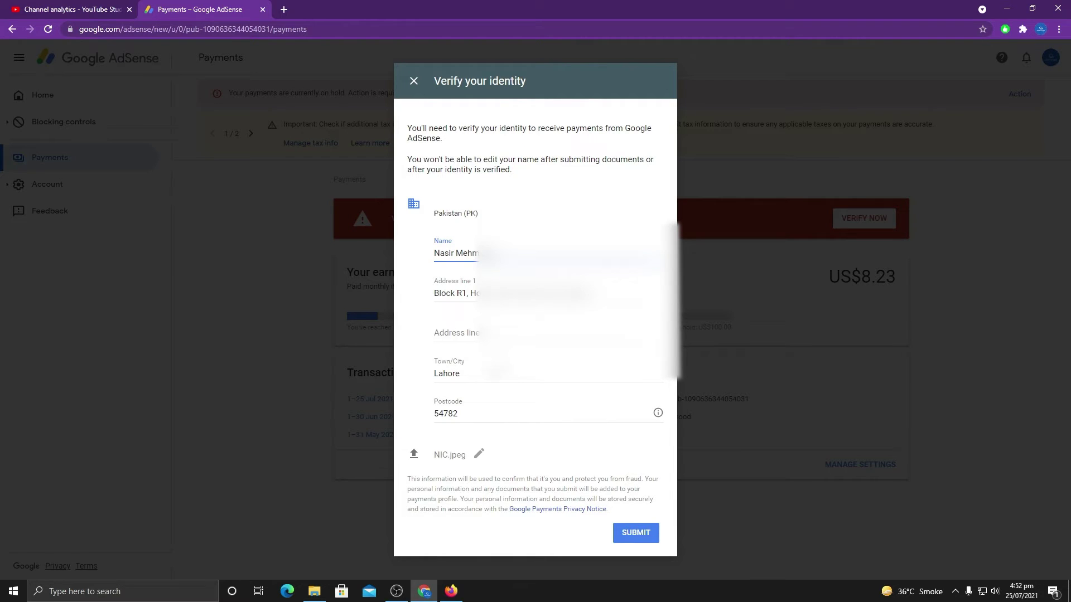
{"action": "left_click", "coordinate": [637, 533]}
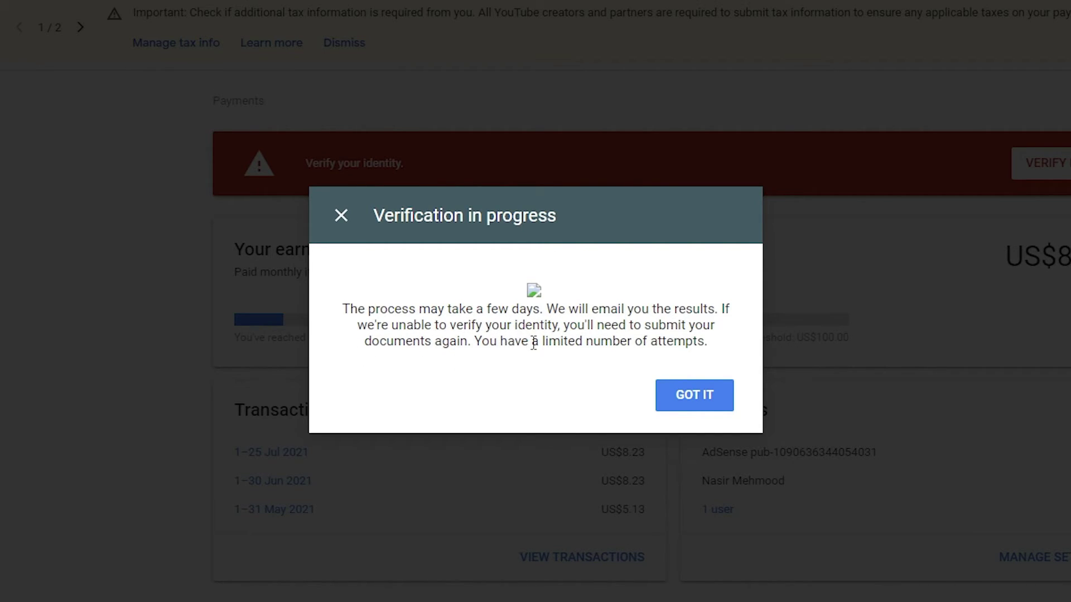
- Close the Verification in progress notice with GOT IT, then read Google's 'Identity verification successful' email in Gmail
{"action": "left_click_drag", "start_coordinate": [709, 342], "coordinate": [344, 311]}
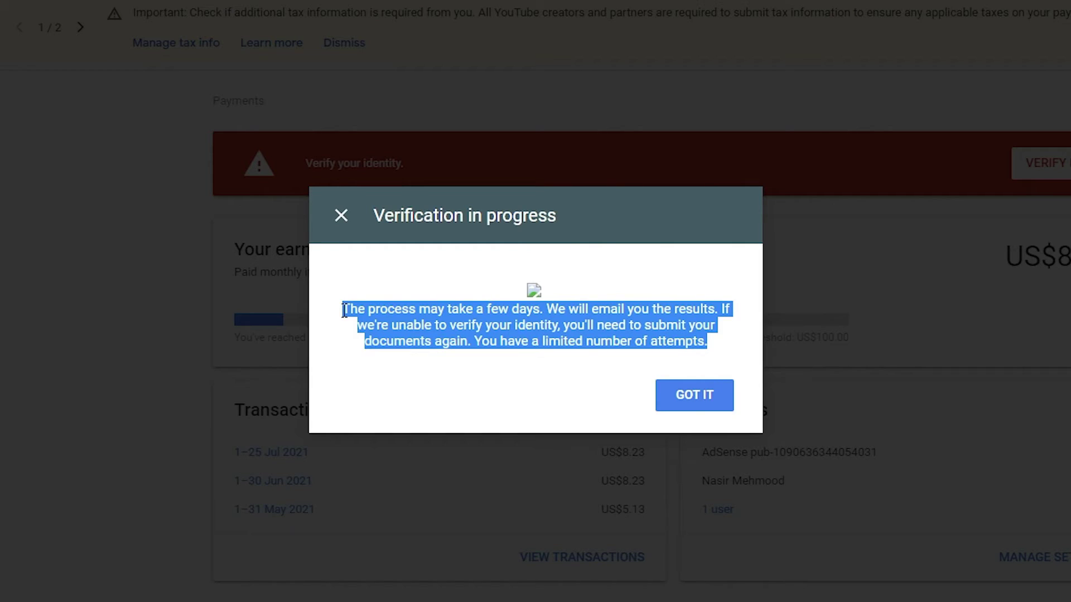
{"action": "left_click", "coordinate": [722, 400]}
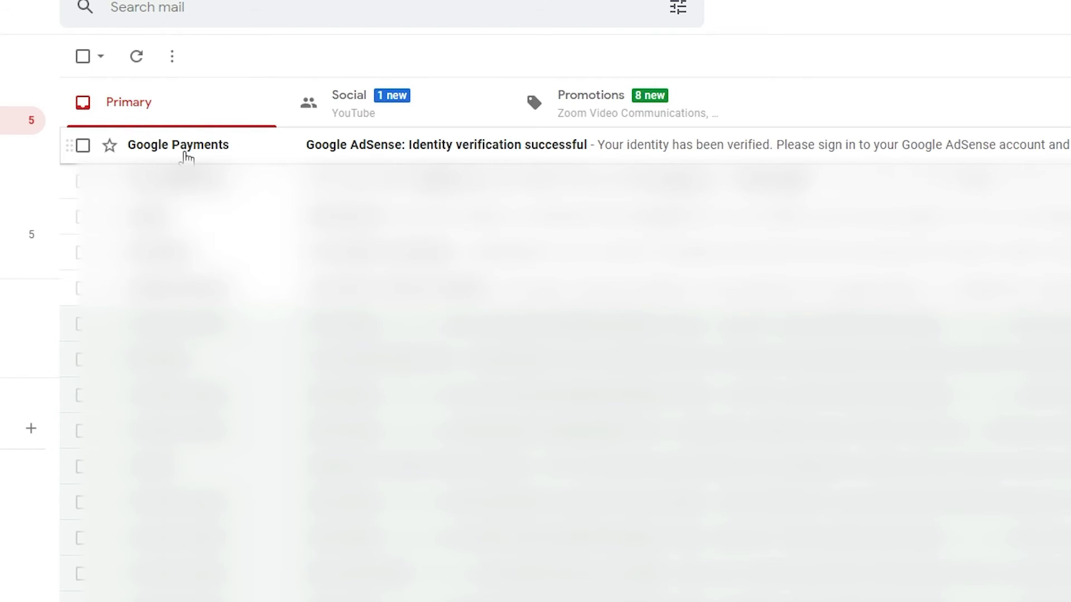
{"action": "left_click", "coordinate": [419, 148]}
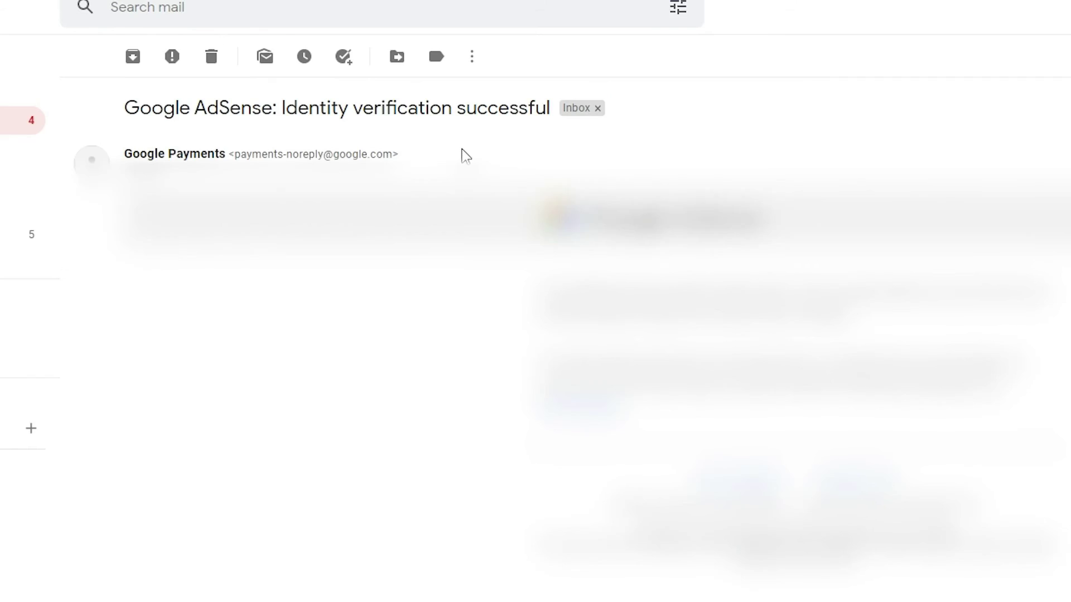